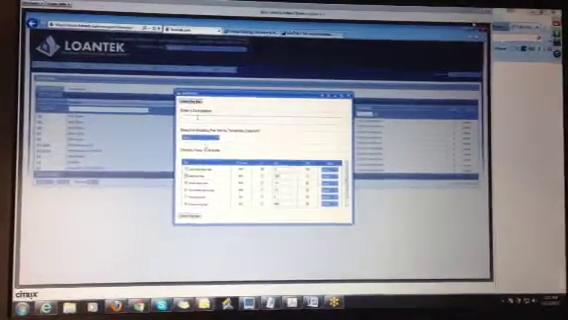
text(Test)
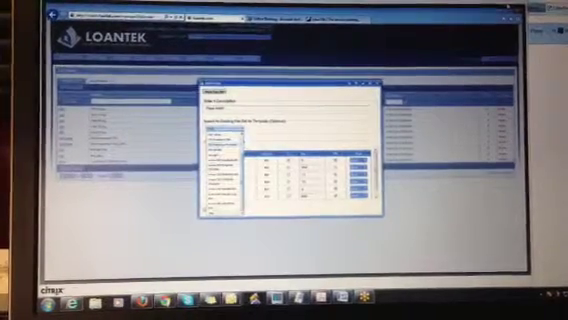
Pick an existing fee set template for the new rule, leaving the template list open again
click(220, 140)
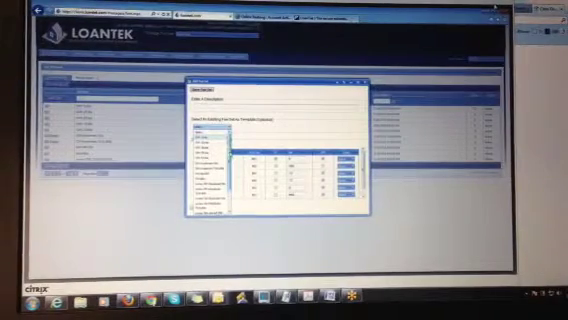
scroll(211, 170, down, 3)
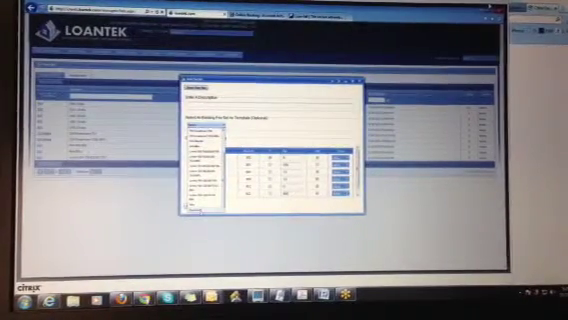
Try several fee sets from the existing fee set list, settling on one that loads its fee fields
click(205, 140)
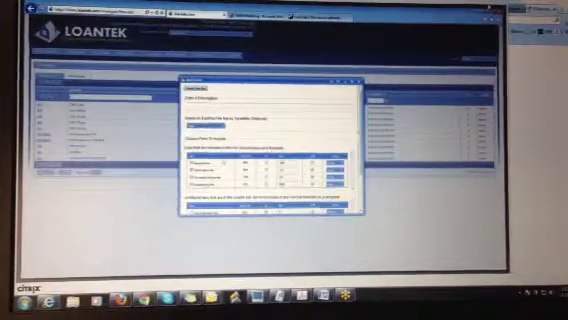
click(210, 125)
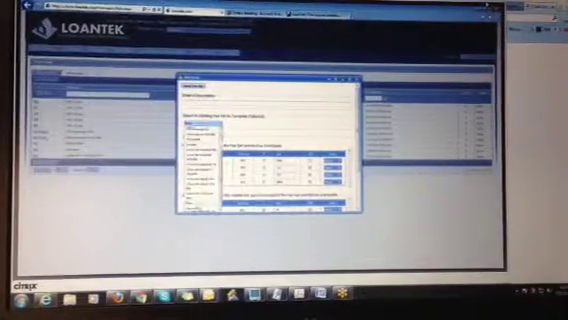
click(200, 150)
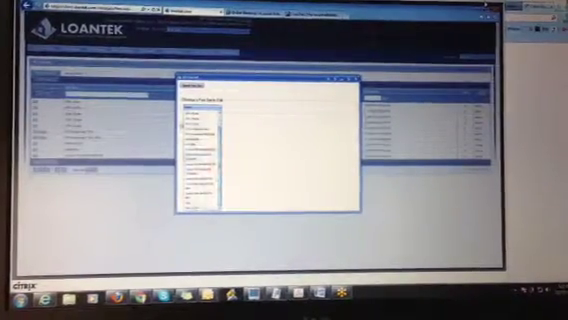
click(197, 113)
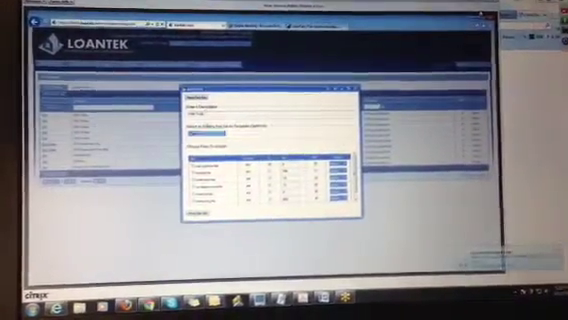
click(205, 133)
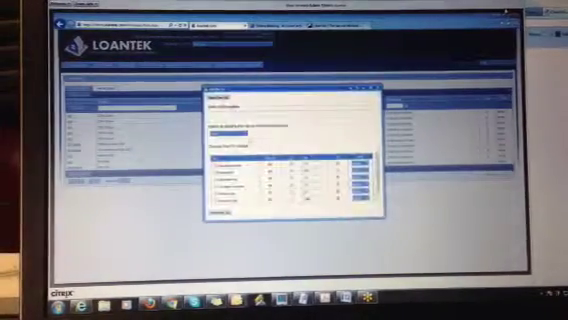
Load a chosen template from the Existing Fee Set/Template list into the rule
click(228, 133)
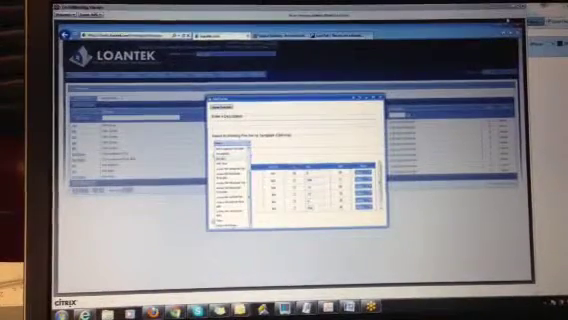
click(232, 175)
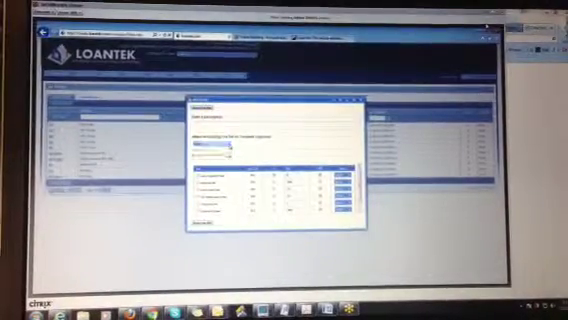
Pick an existing template with the mouse, then choose another by keyboard and reopen the list
click(212, 144)
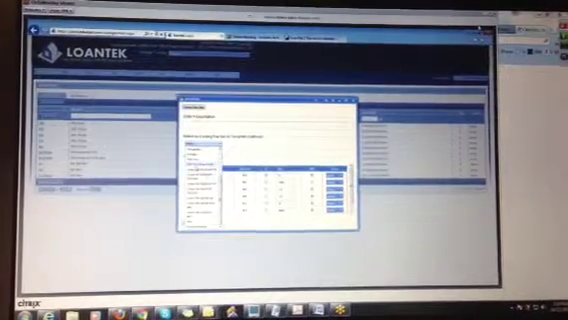
click(195, 155)
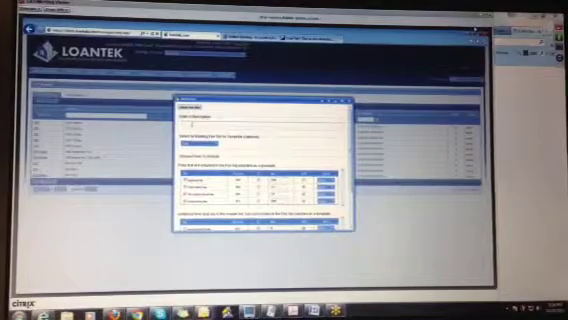
text(Testing)
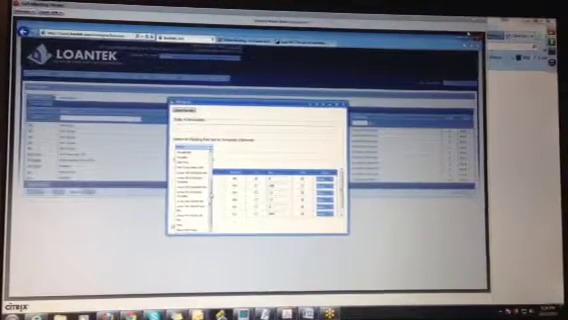
key(Return)
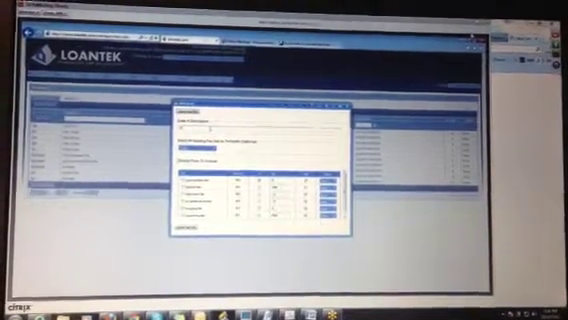
key(Tab)
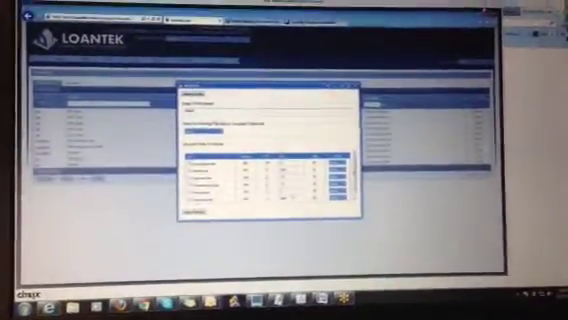
key(alt+Down)
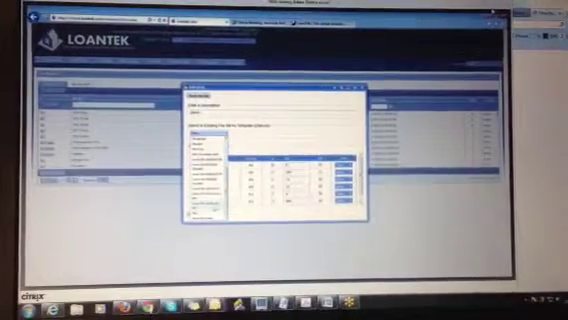
key(Return)
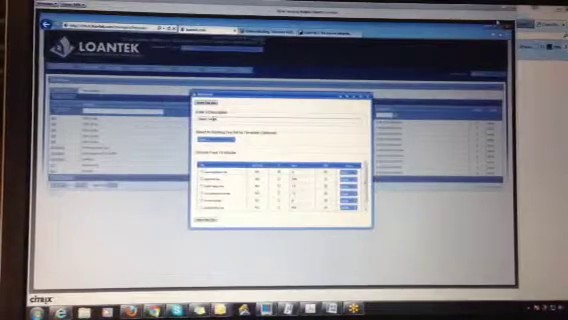
click(229, 141)
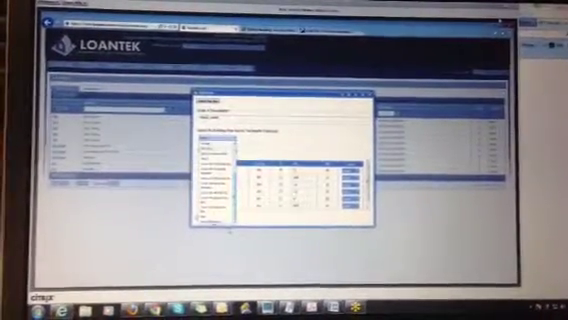
Select another entry in the Existing Template list so the Chosen Plan table reloads
click(215, 145)
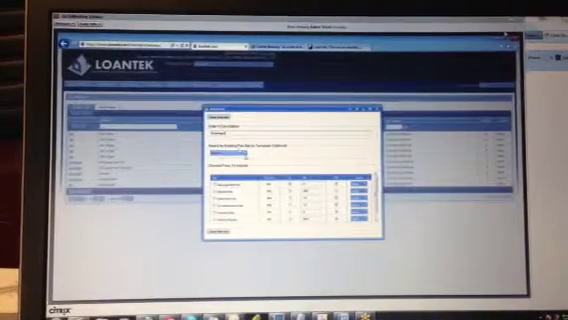
Choose one more template from the Existing Template dropdown to refresh the listed plans
click(227, 154)
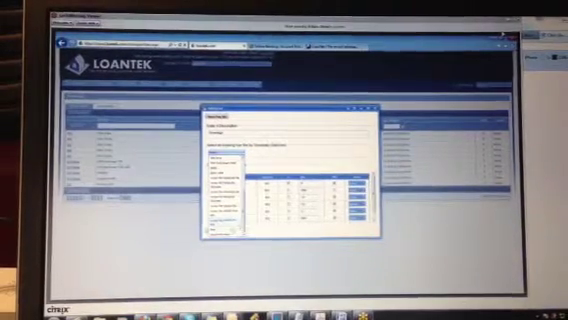
click(231, 183)
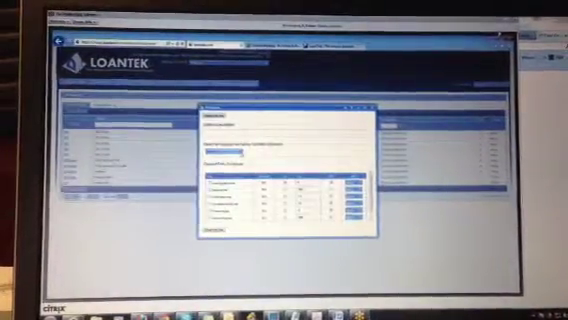
Select a template for the 'Testing 12334' rule, updating the included and excluded plan rows
click(238, 152)
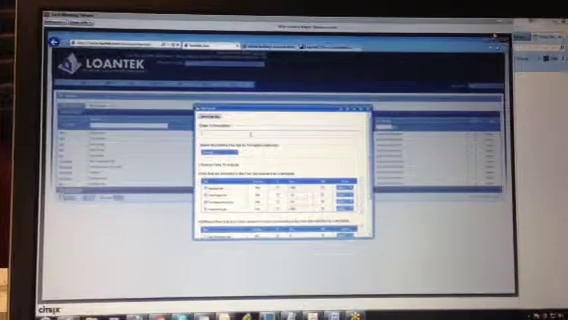
text(Testing)
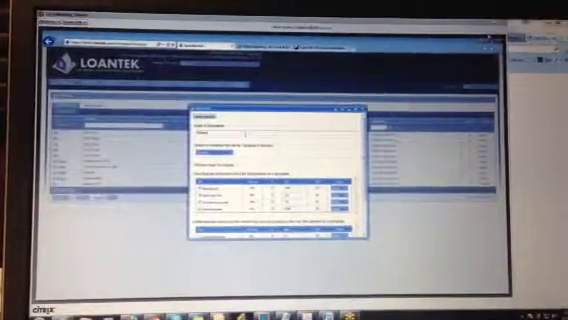
text( 123)
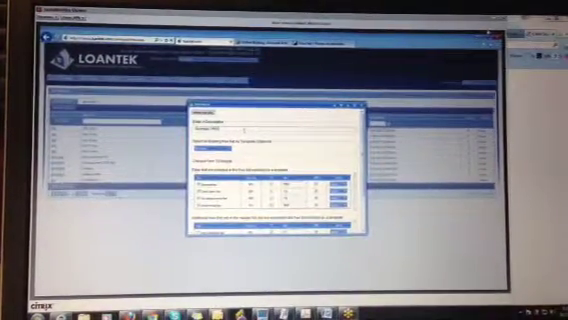
text(34)
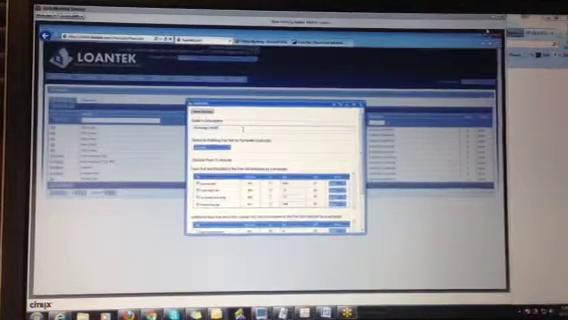
click(210, 148)
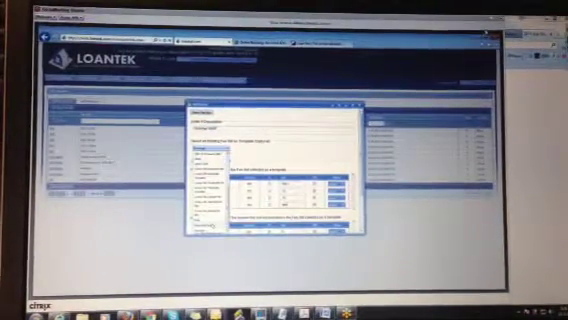
click(208, 225)
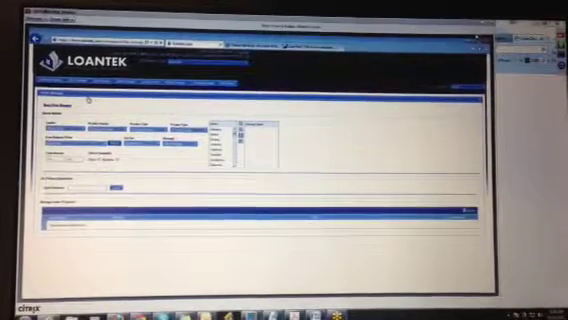
Expand the first top-navigation section to show its submenu
click(55, 81)
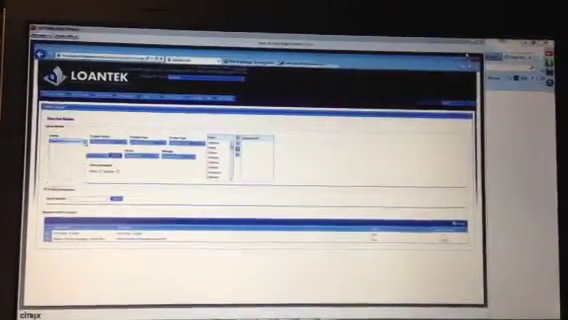
Confirm the selected lender so its loan programs fill the results grid
key(Return)
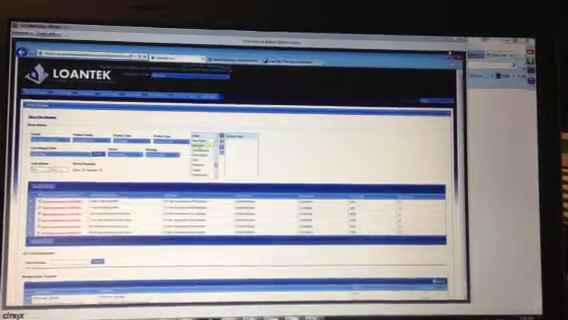
Move the chosen option into the selected criteria list and pick a middle filter value
click(200, 145)
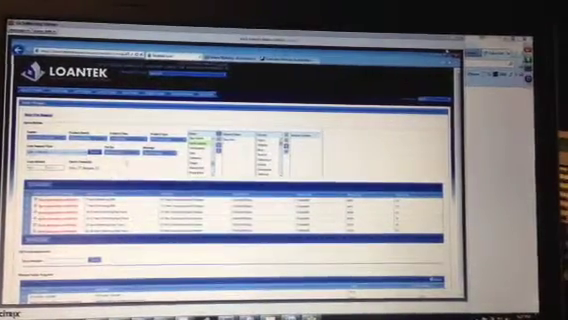
click(120, 151)
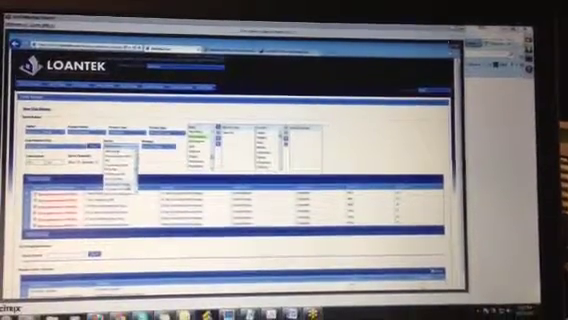
click(120, 165)
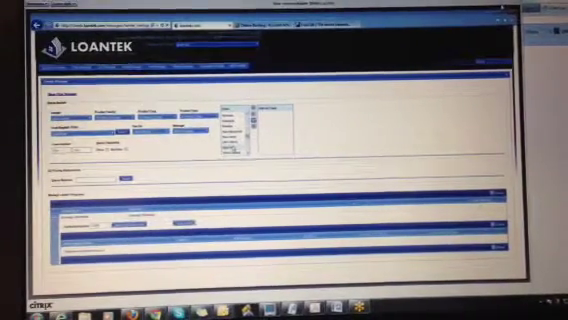
Add the selected option to the first criteria list and pick a filter field value
click(253, 108)
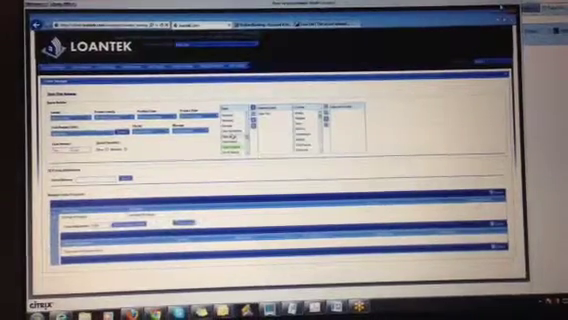
click(200, 116)
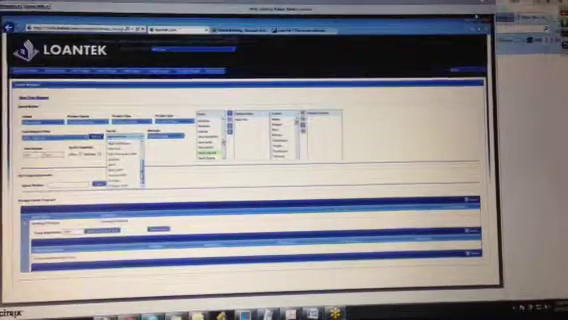
click(120, 150)
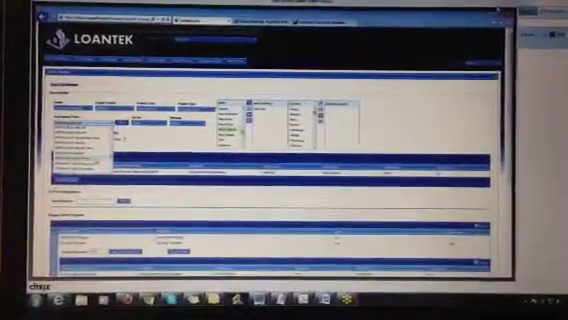
Choose the loan program and product options, then submit them as a new rule
click(80, 130)
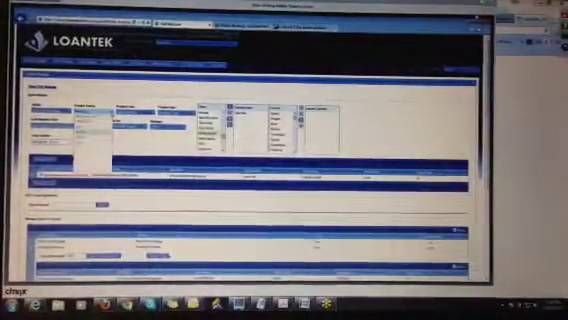
click(205, 133)
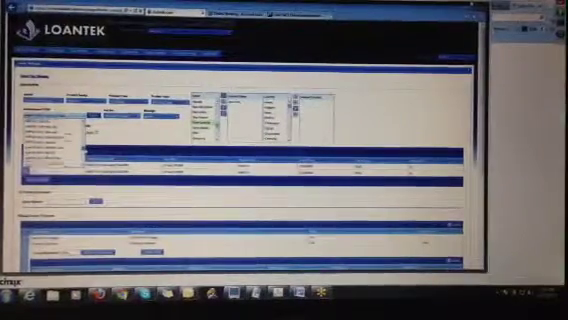
click(63, 133)
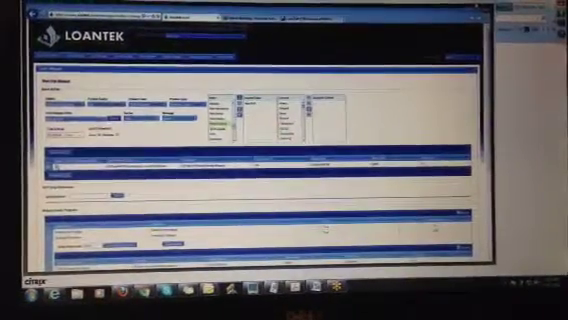
Expand the list of choices for the rule's first field
click(75, 117)
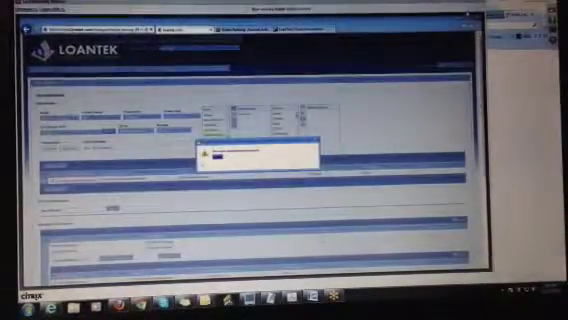
Dismiss the warning message and expand the Product Type choices
key(Return)
click(134, 123)
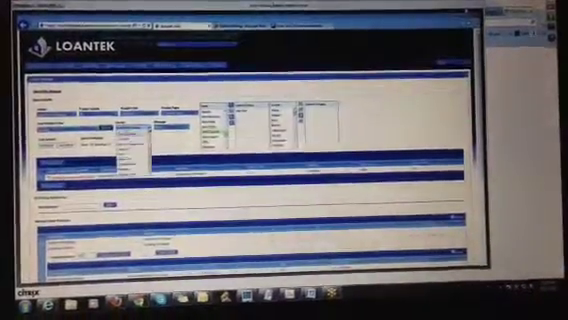